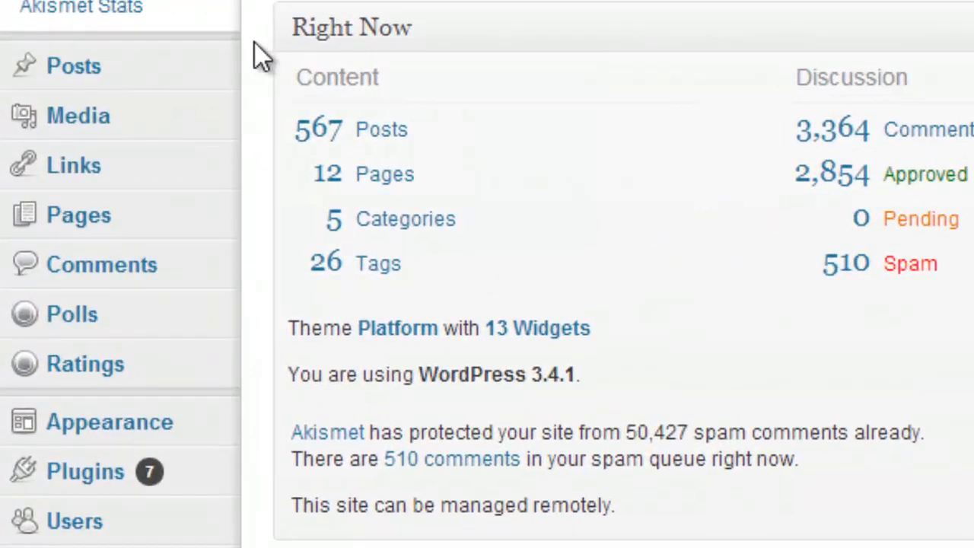
- Open the Media Library and look through the list of uploaded files
mouse_move(48, 185)
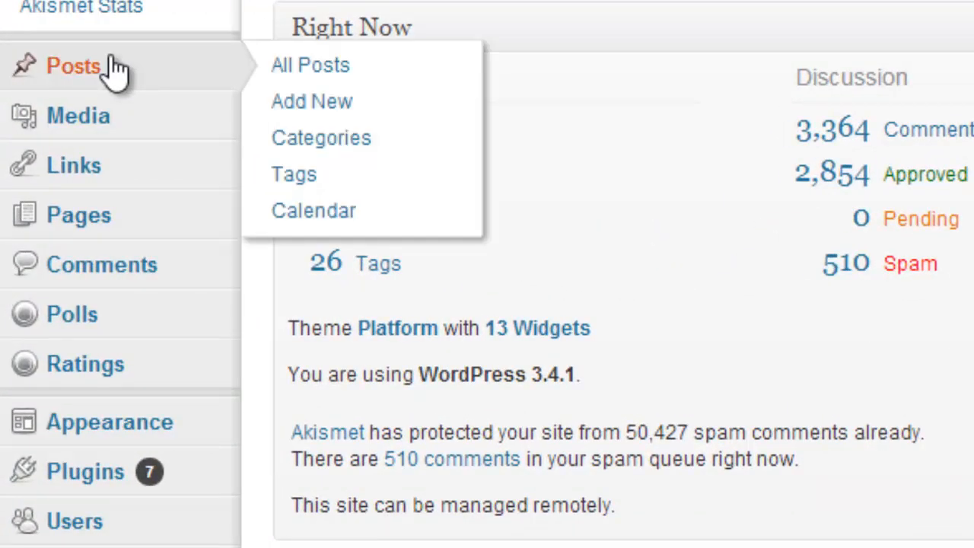
mouse_move(98, 133)
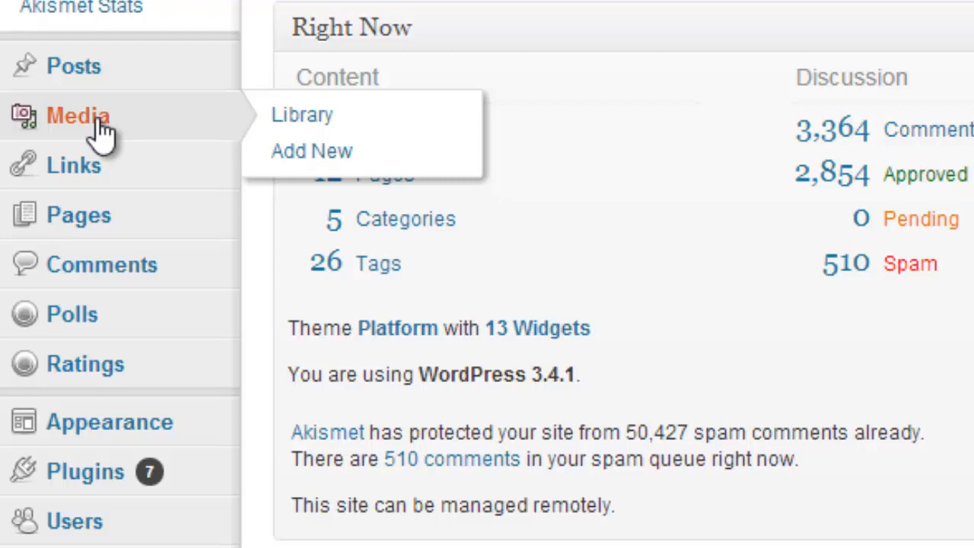
left_click(327, 122)
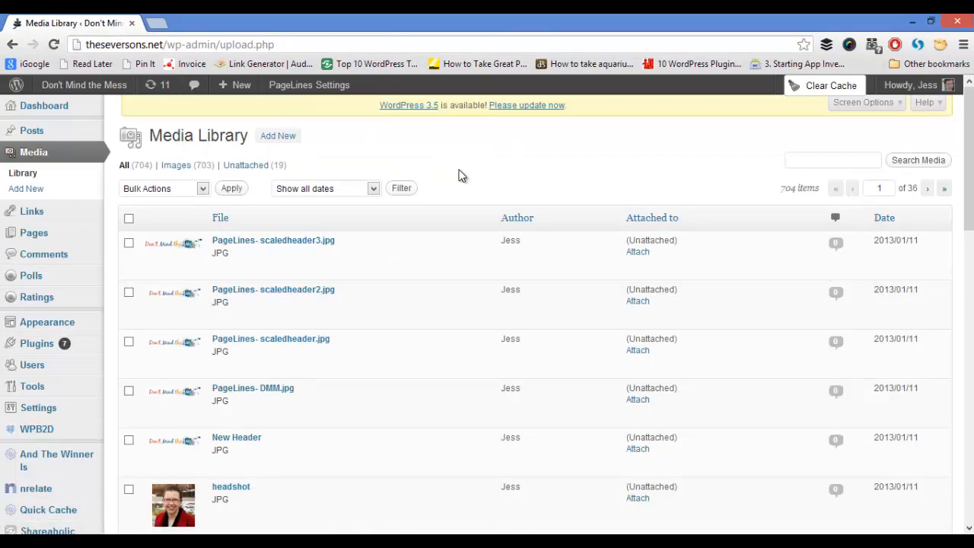
scroll(453, 169, "down", 2)
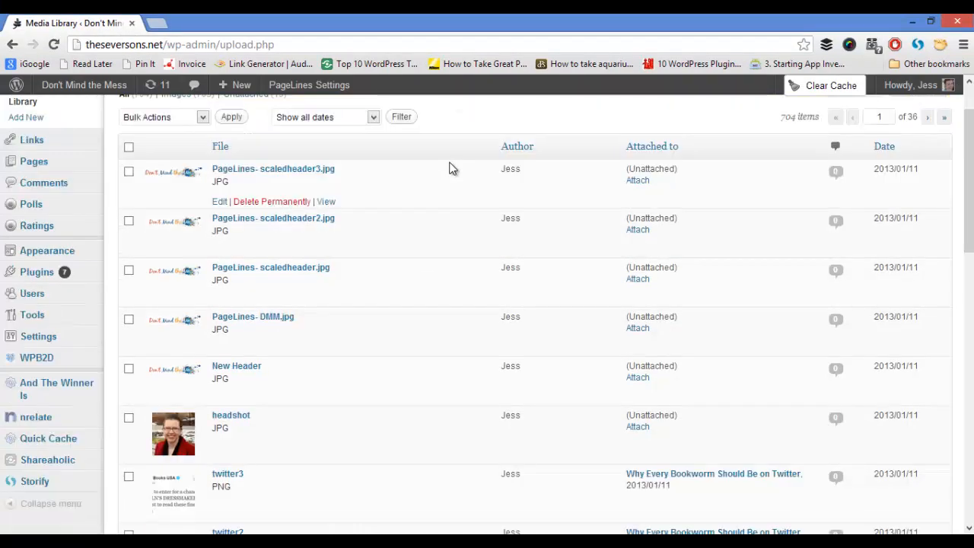
scroll(452, 168, "down", 1)
scroll(450, 168, "down", 1)
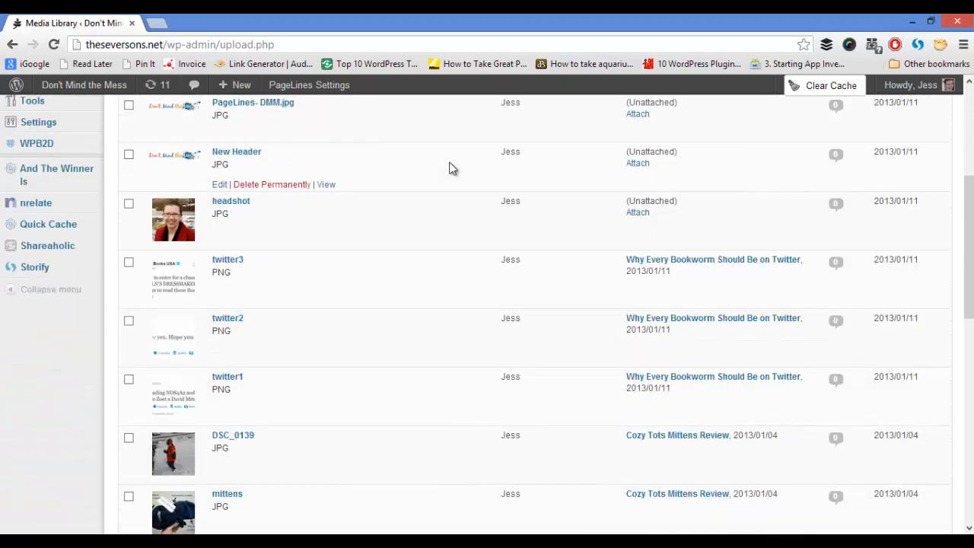
scroll(429, 198, "down", 3)
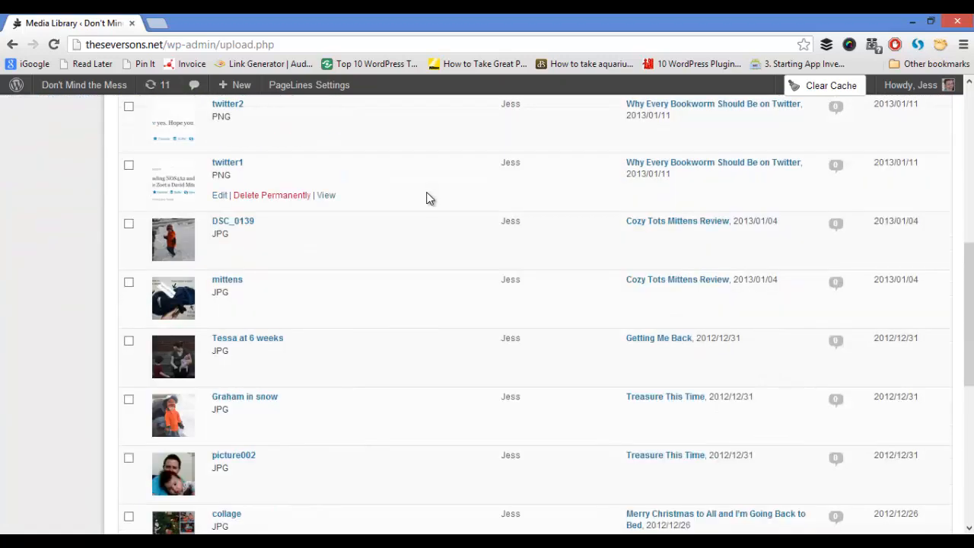
scroll(428, 198, "down", 4)
scroll(428, 197, "up", 10)
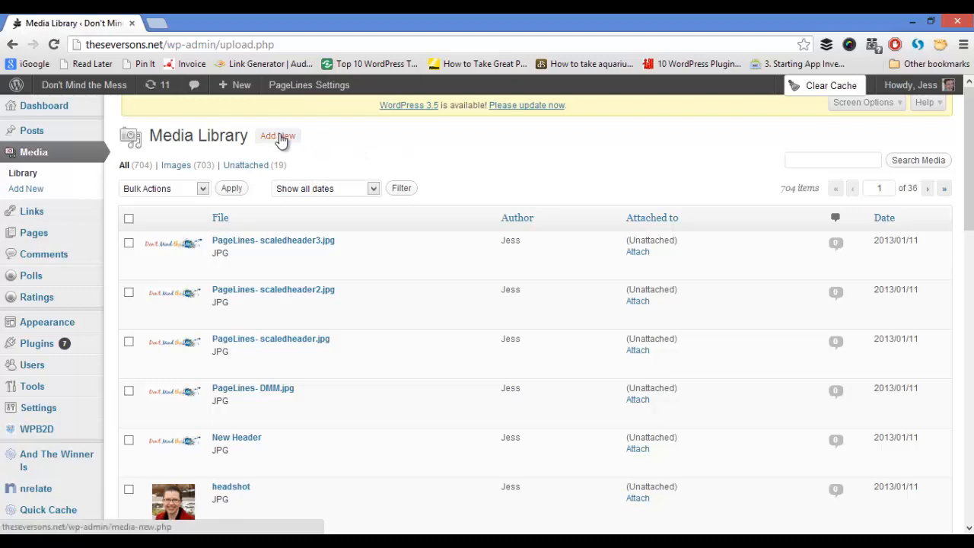
- Upload the image 2013-01-02_10-50-41_863 from the Blog folder in Documents as new media
left_click(61, 189)
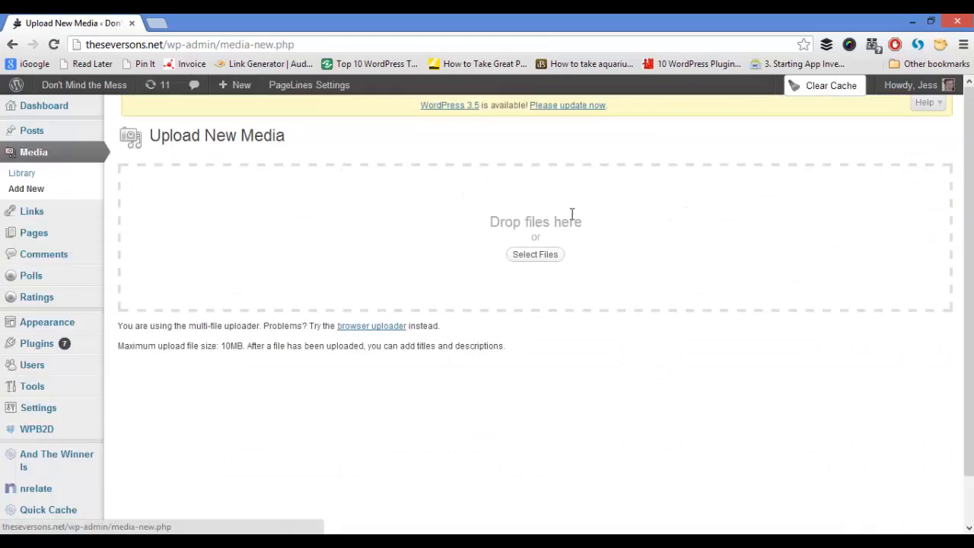
left_click(560, 259)
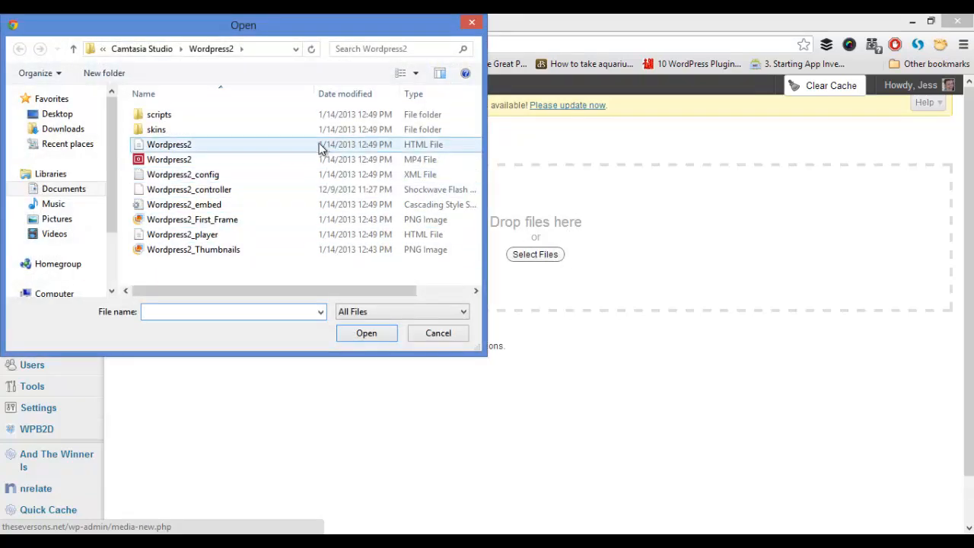
left_click(64, 117)
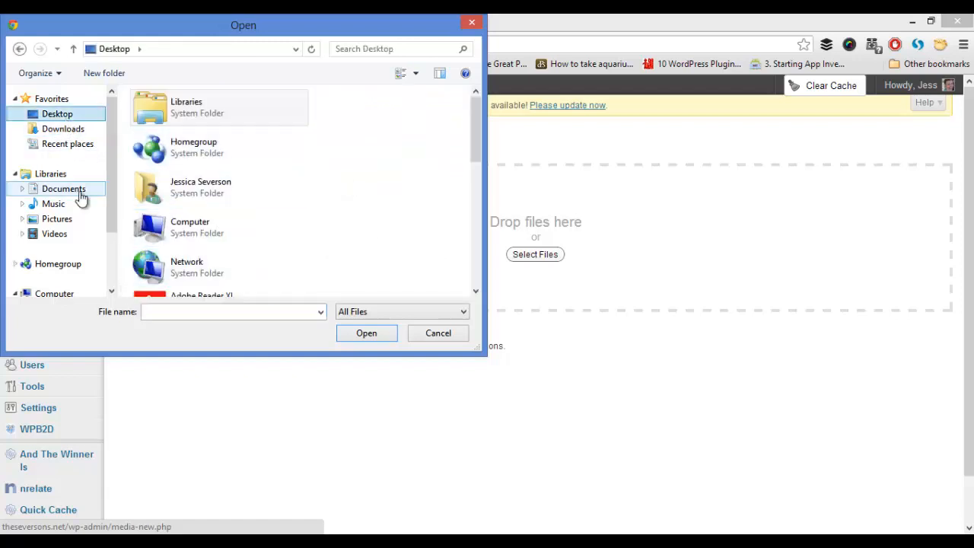
left_click(55, 192)
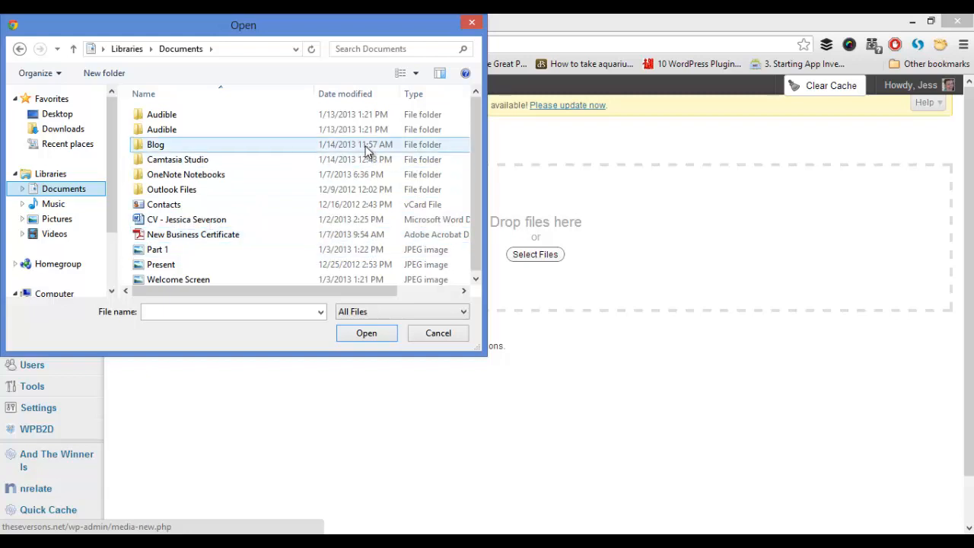
double_click(151, 144)
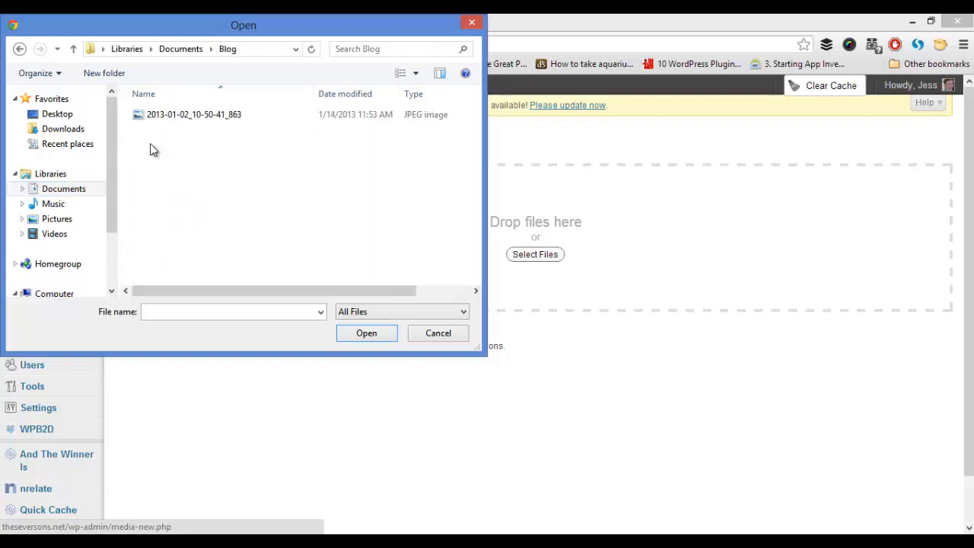
left_click(177, 114)
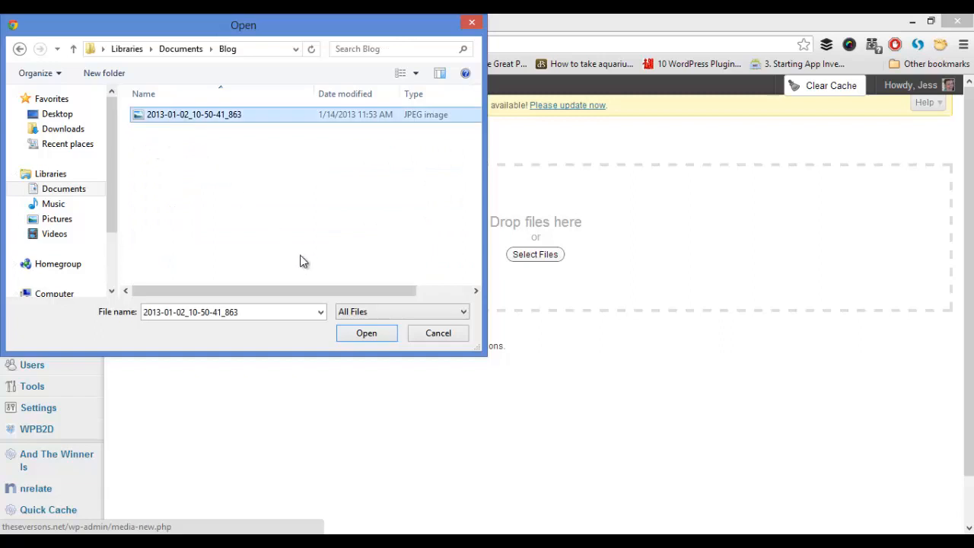
left_click(362, 340)
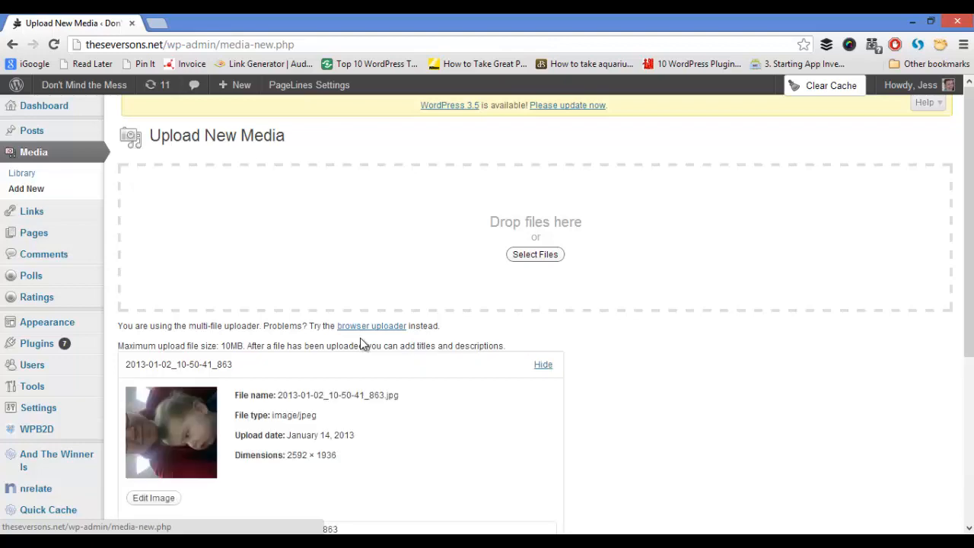
- Open the uploaded photo for editing and rotate it clockwise so that it stands upright
scroll(362, 344, "down", 2)
scroll(362, 344, "down", 2)
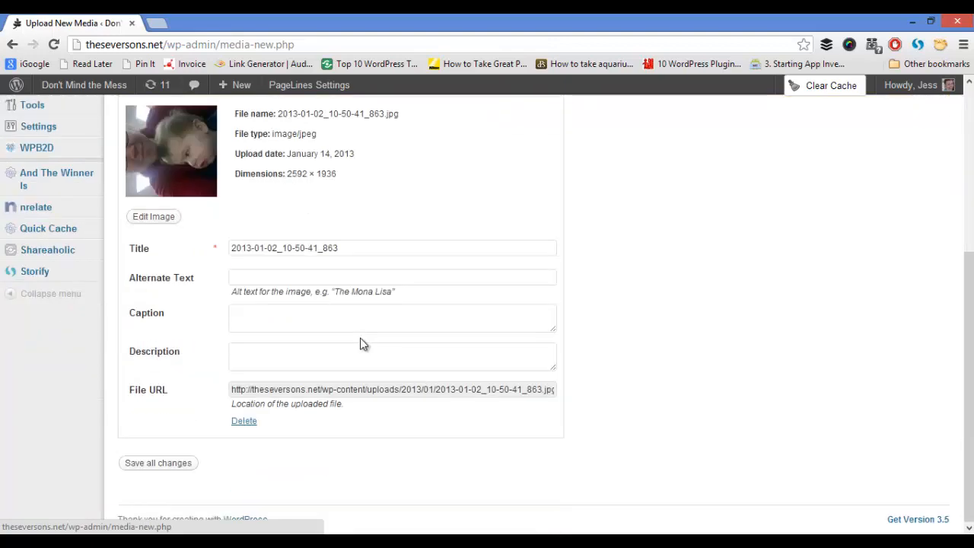
scroll(253, 407, "up", 2)
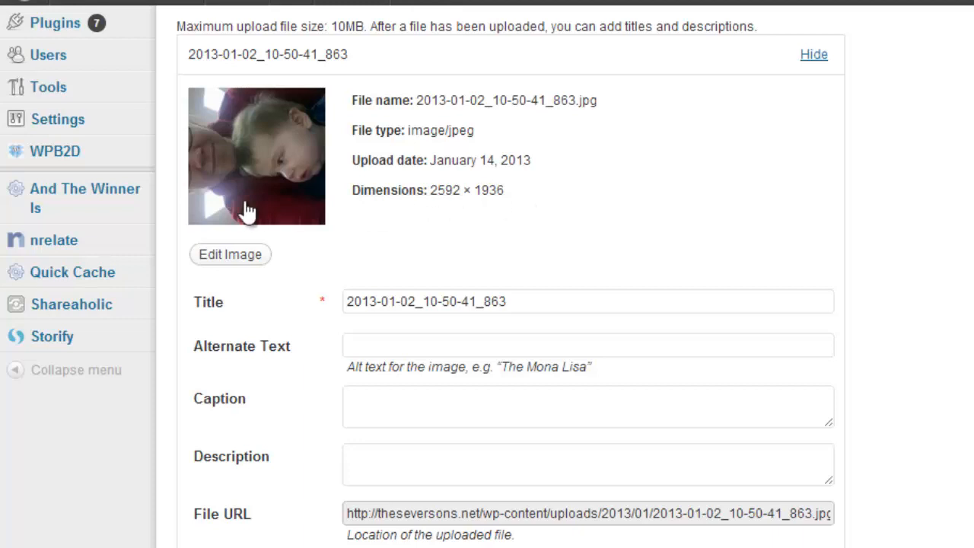
left_click(231, 257)
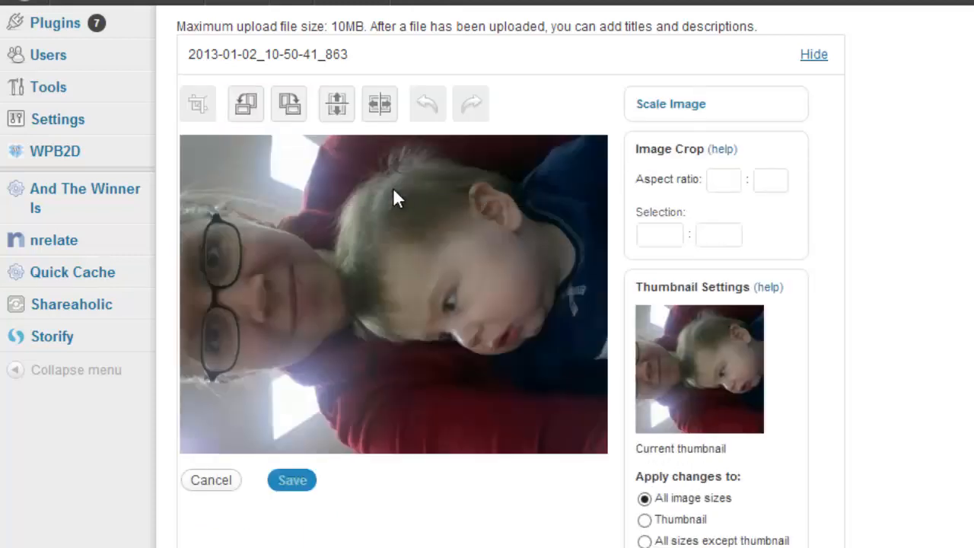
left_click(298, 110)
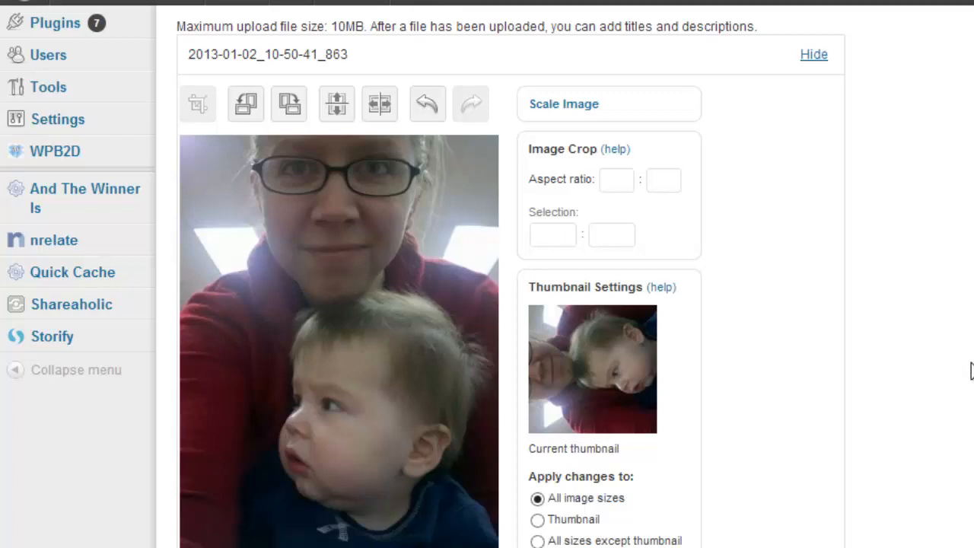
- Save the rotated image, then save all changes to the uploaded media
scroll(970, 371, "up", 5)
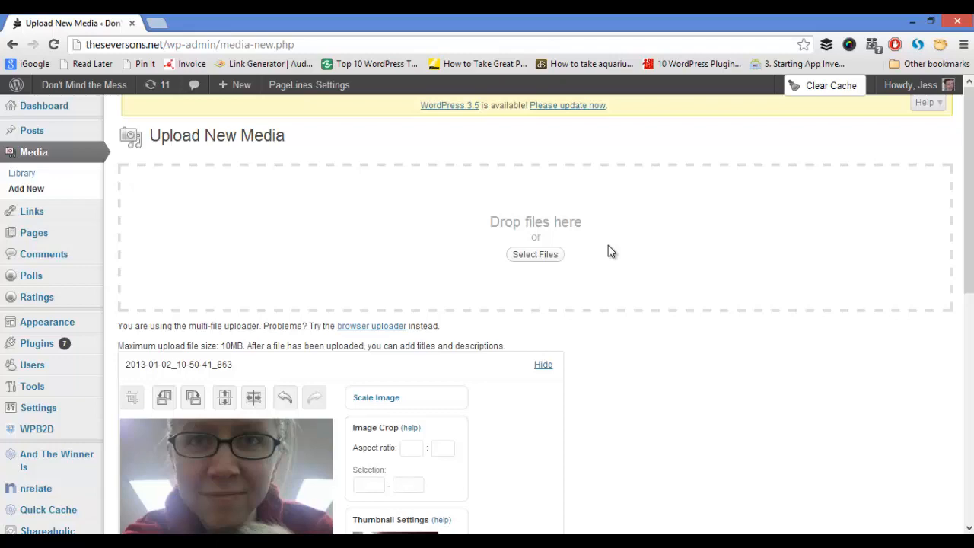
scroll(871, 236, "down", 1)
scroll(611, 251, "down", 5)
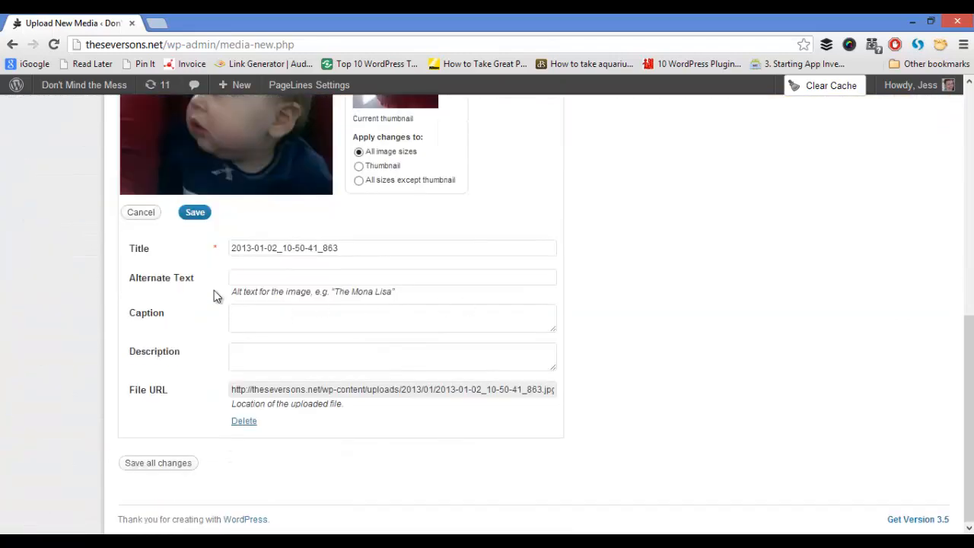
left_click(186, 213)
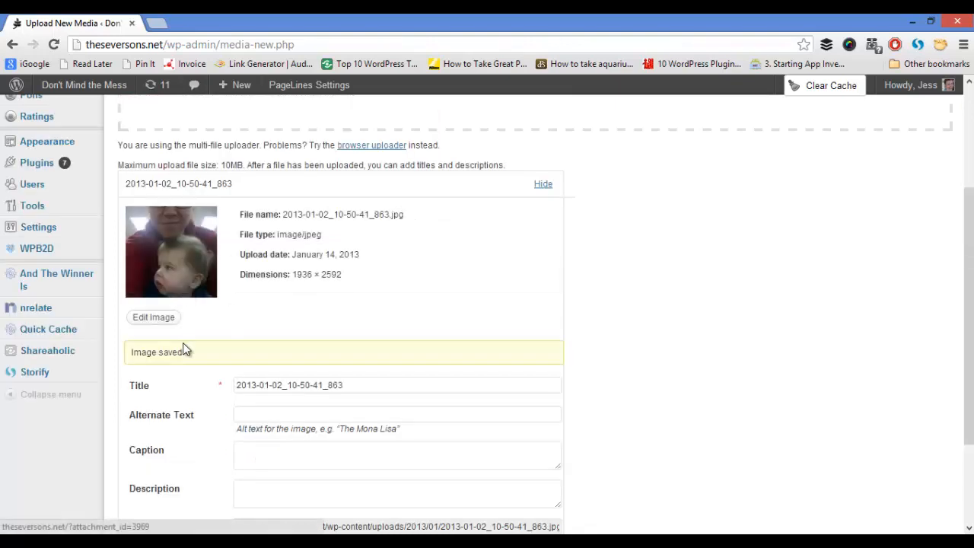
scroll(198, 316, "down", 3)
left_click(152, 463)
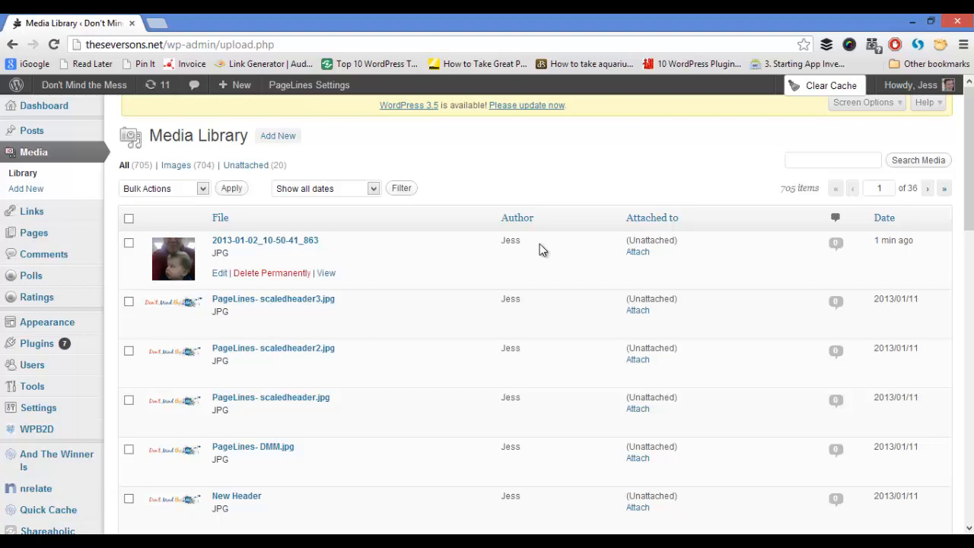
- Permanently delete the image 2013-01-02_10-50-41_863 from the Media Library
left_click(287, 274)
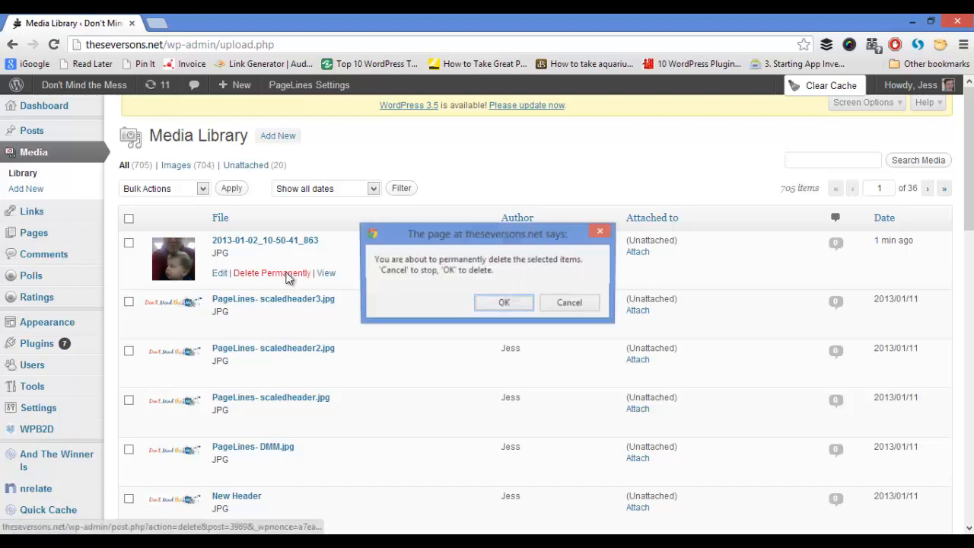
left_click(502, 303)
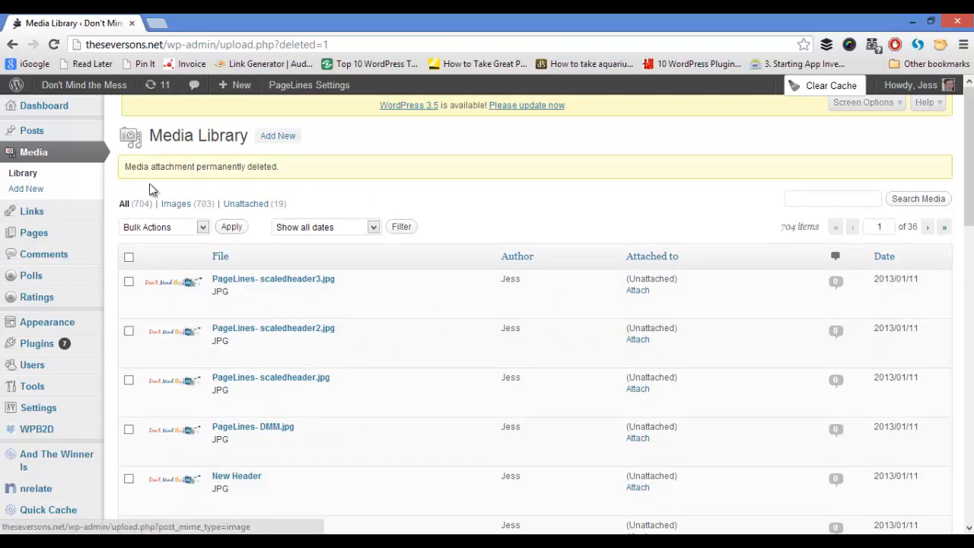
- Create a new post and enter "Here is a picture." as its body text
mouse_move(99, 131)
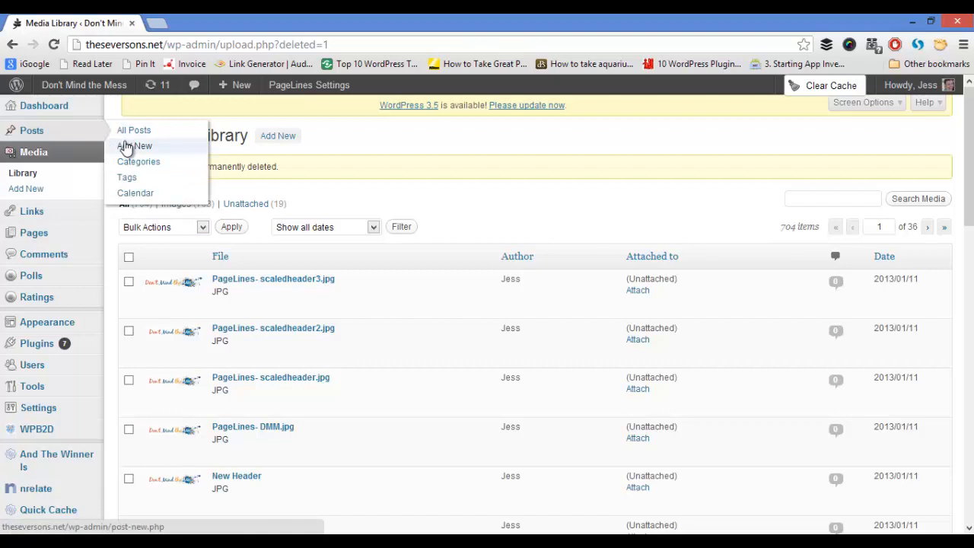
left_click(125, 146)
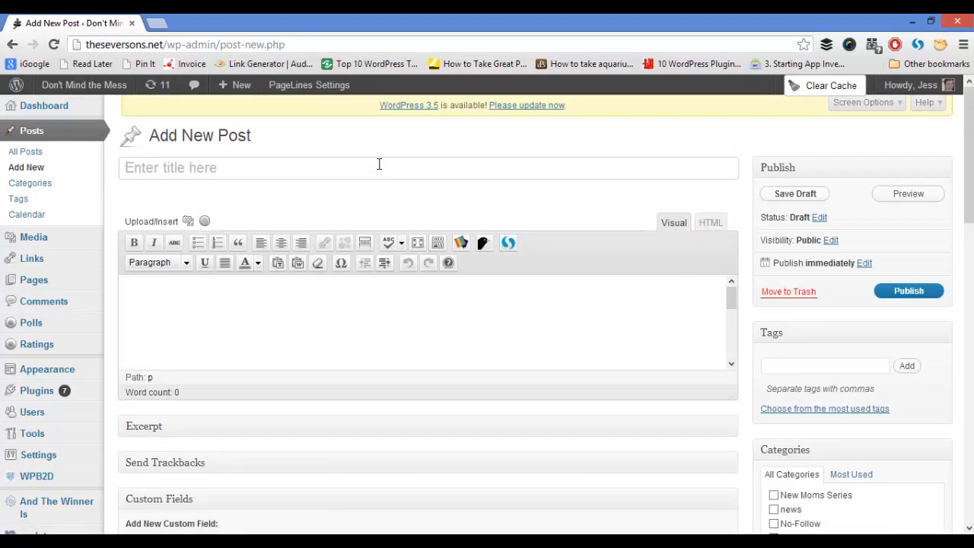
left_click(343, 287)
type("Here is a picture.")
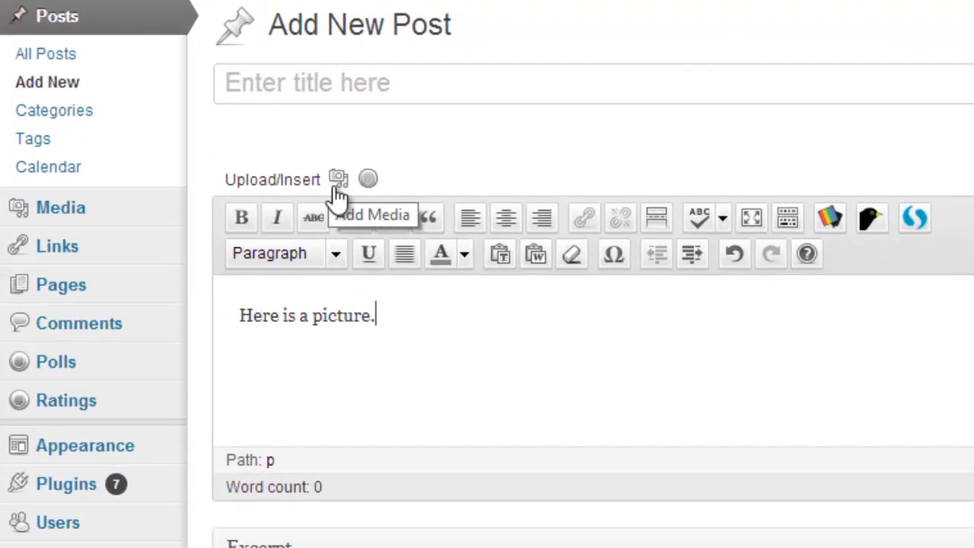
- Open the post's Add Media dialog and view the form for inserting an image from a URL
left_click(337, 181)
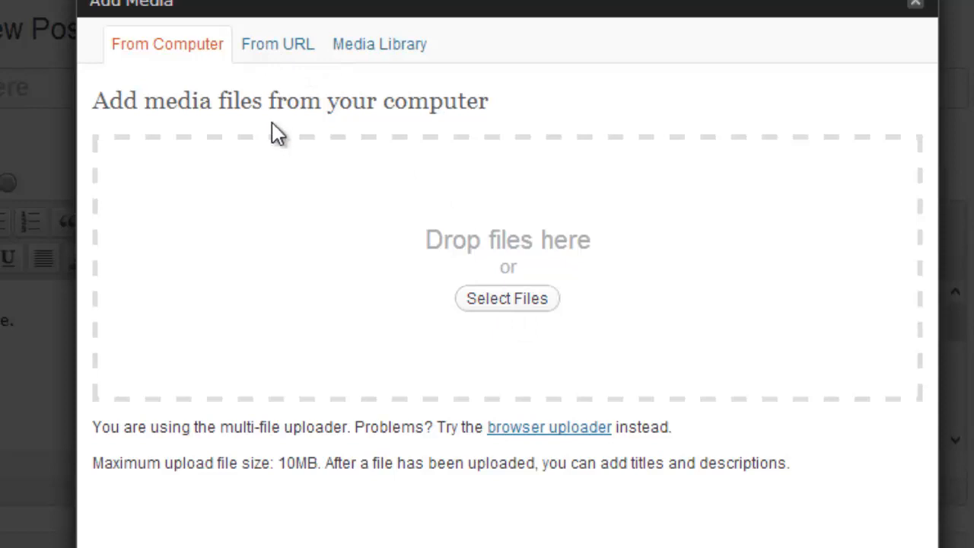
left_click(278, 59)
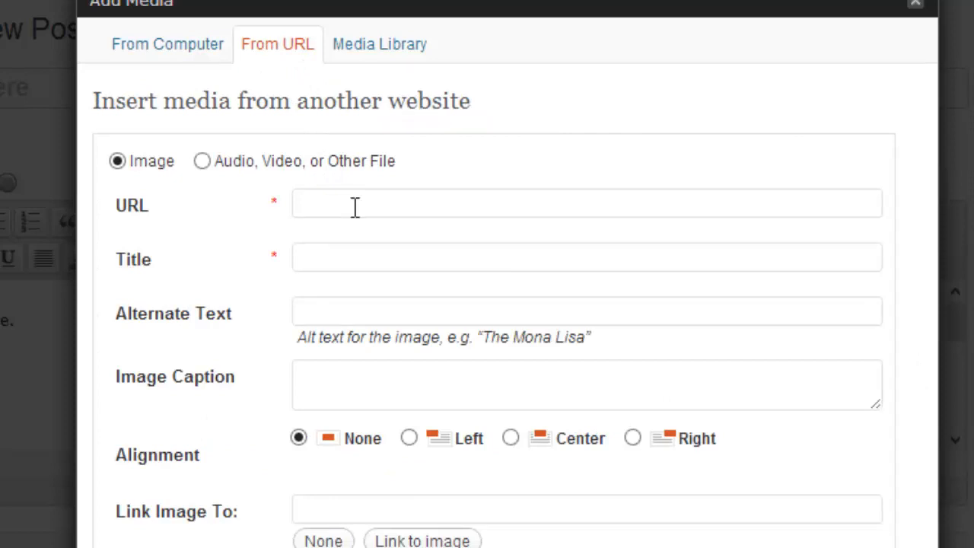
left_click(355, 206)
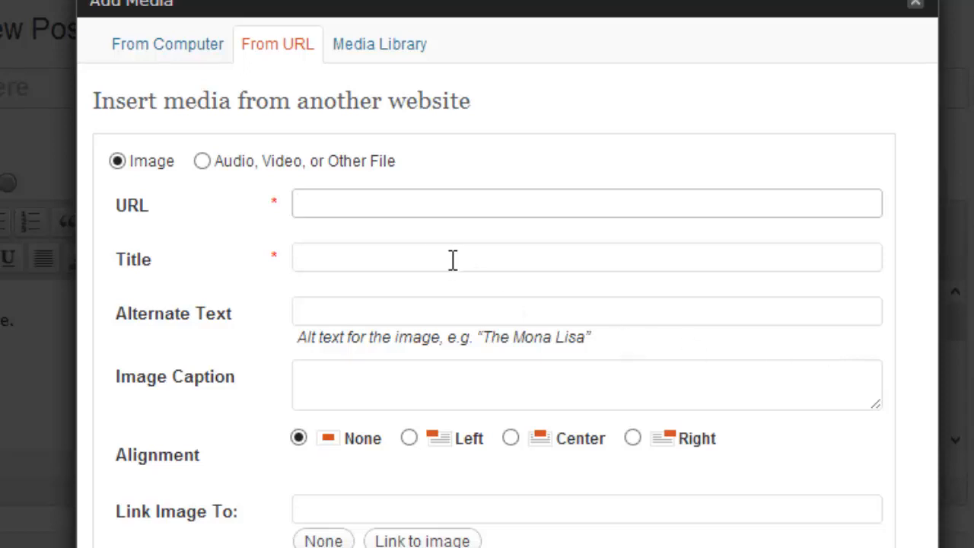
- Check the date filter options for existing library media and search the library for "headshot"
left_click(363, 47)
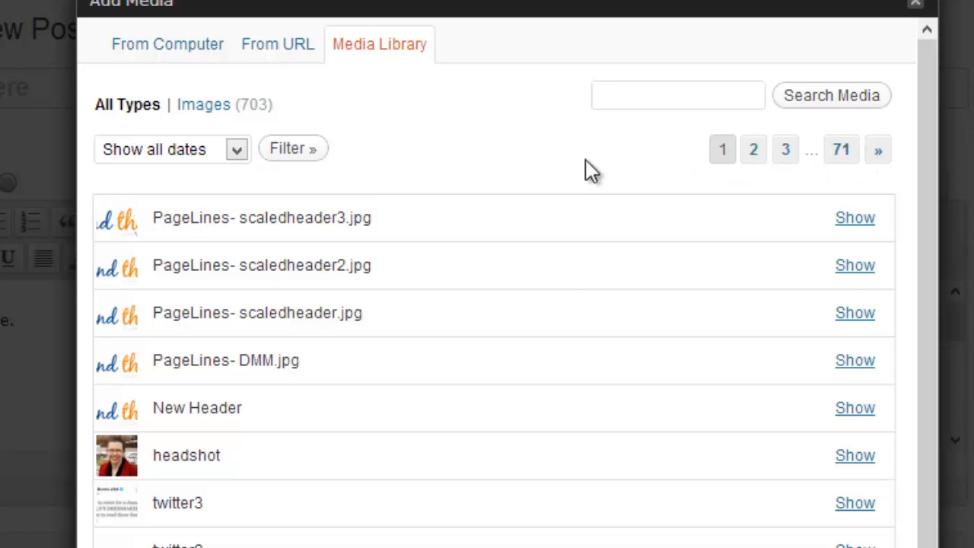
left_click(234, 152)
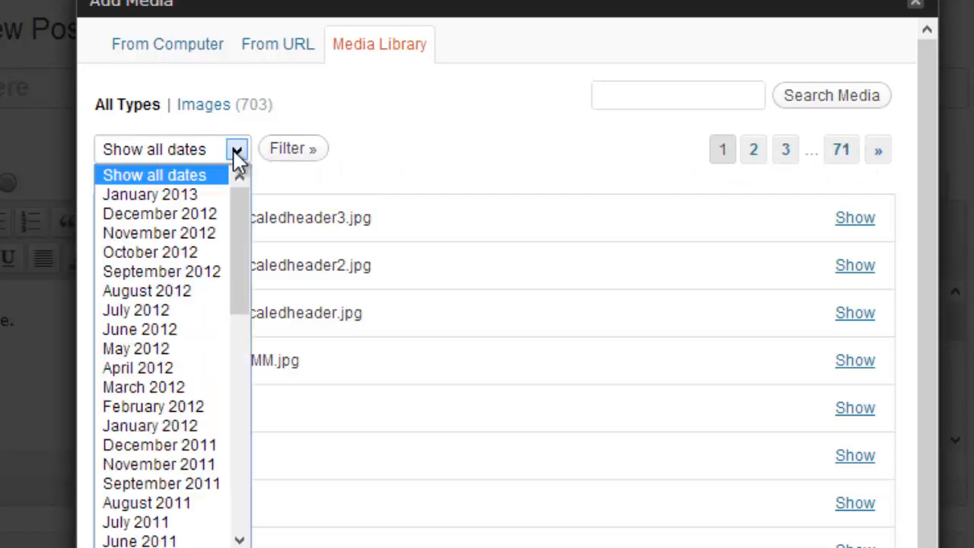
left_click(237, 156)
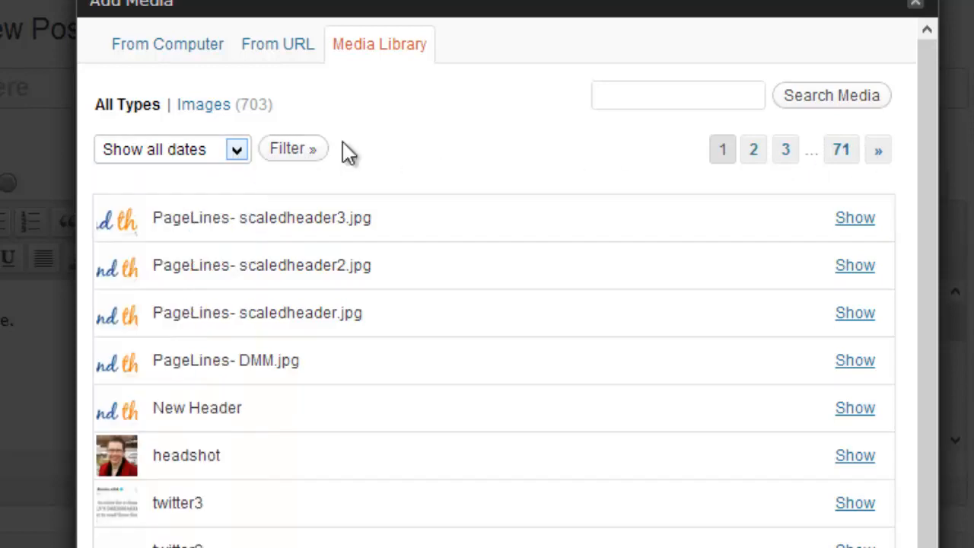
left_click(609, 103)
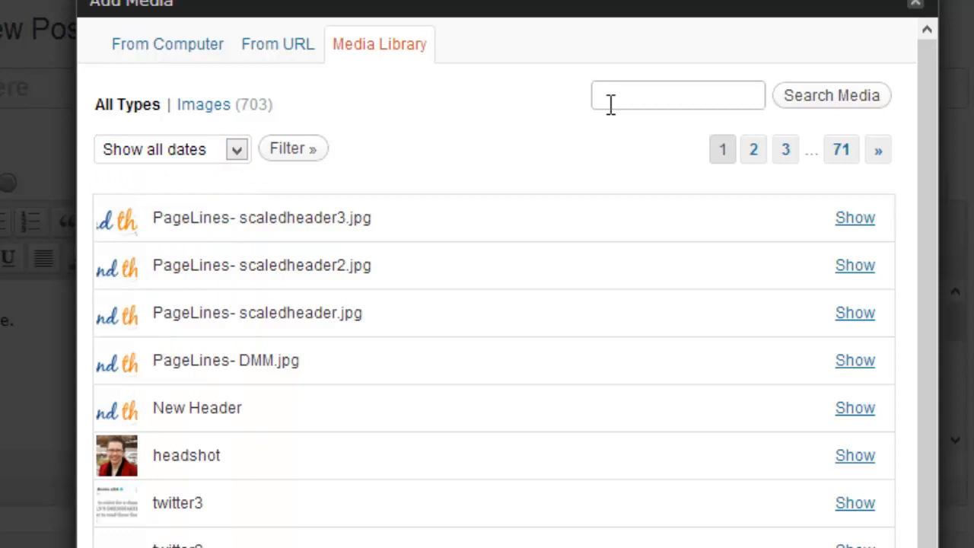
type("headshot")
key("Return")
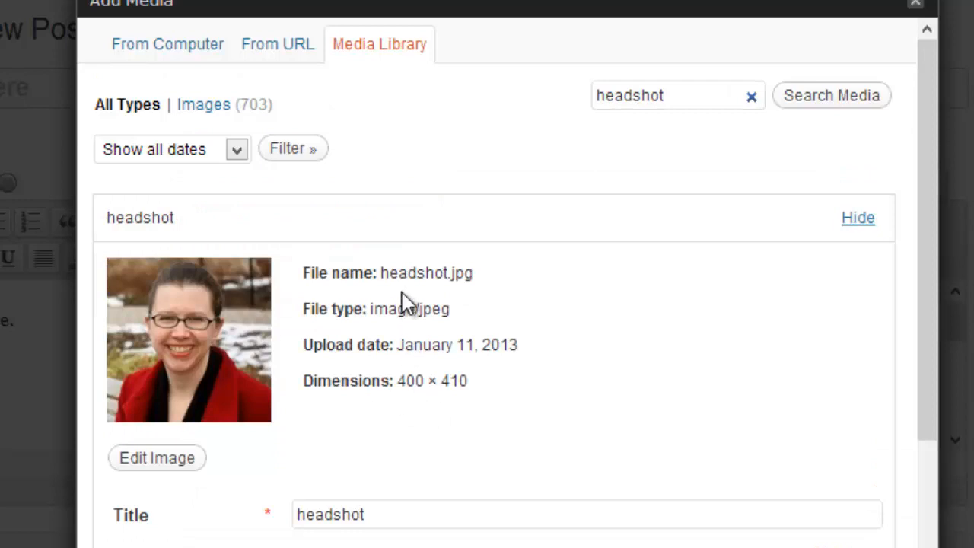
- Insert the headshot image from the Media Library into the post at full size with no alignment
left_click(204, 51)
left_click(506, 299)
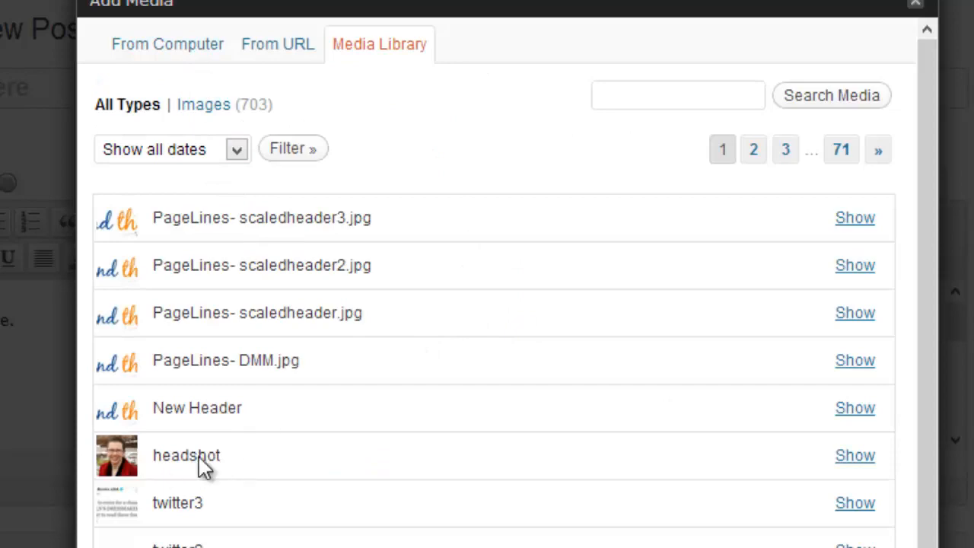
left_click(855, 455)
scroll(928, 352, "down", 5)
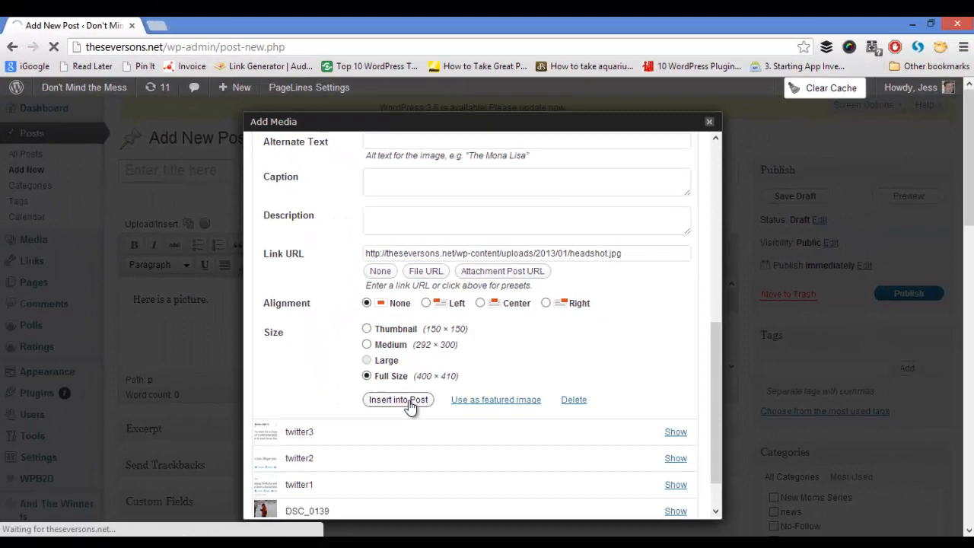
left_click(376, 503)
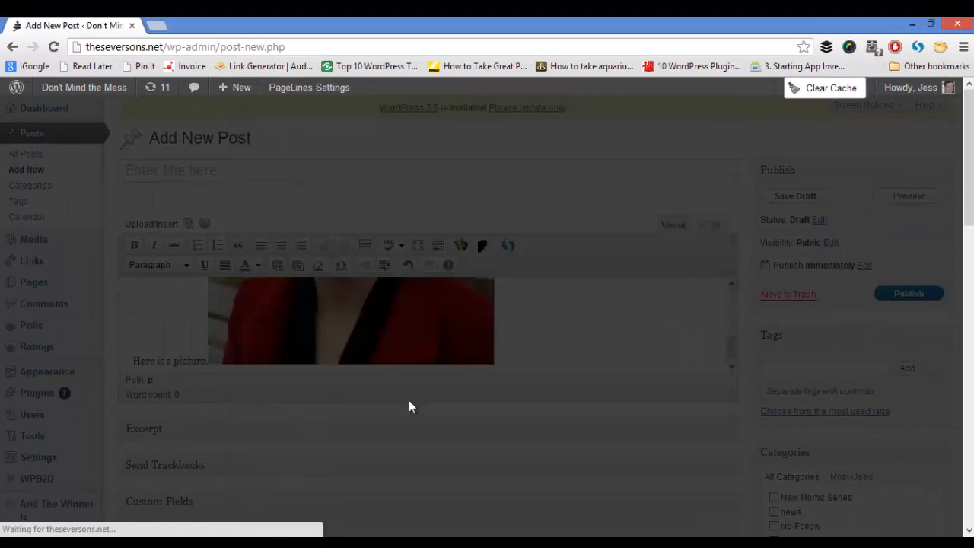
scroll(596, 330, "up", 5)
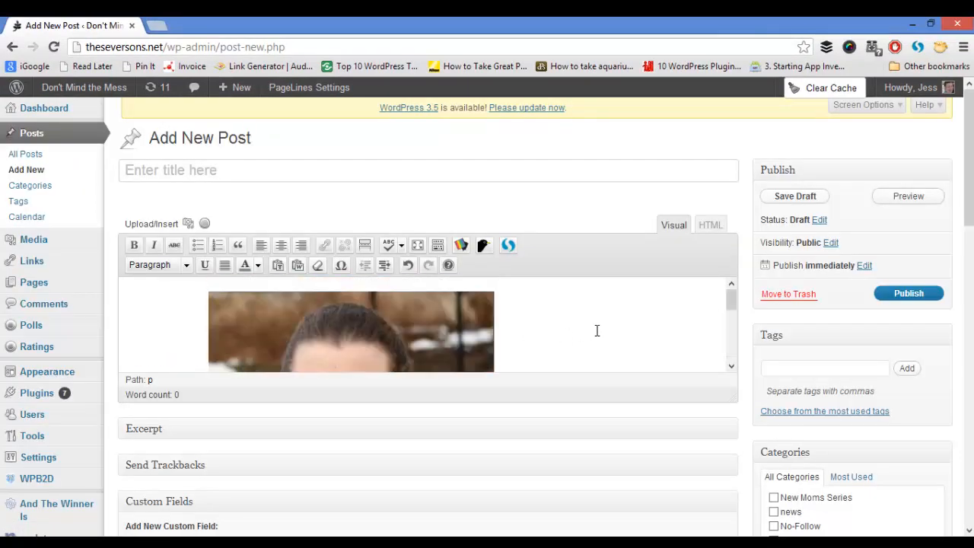
scroll(597, 330, "down", 5)
scroll(597, 330, "up", 4)
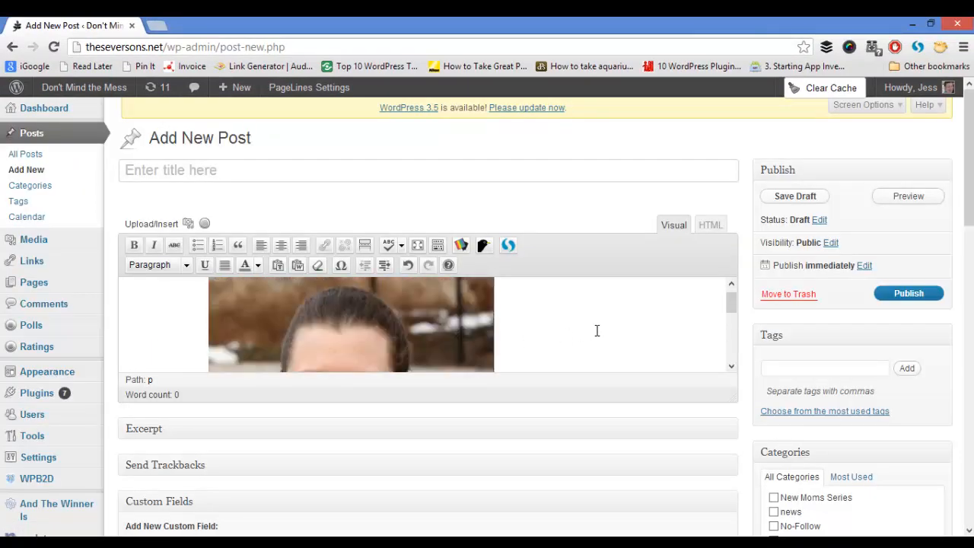
scroll(597, 330, "down", 4)
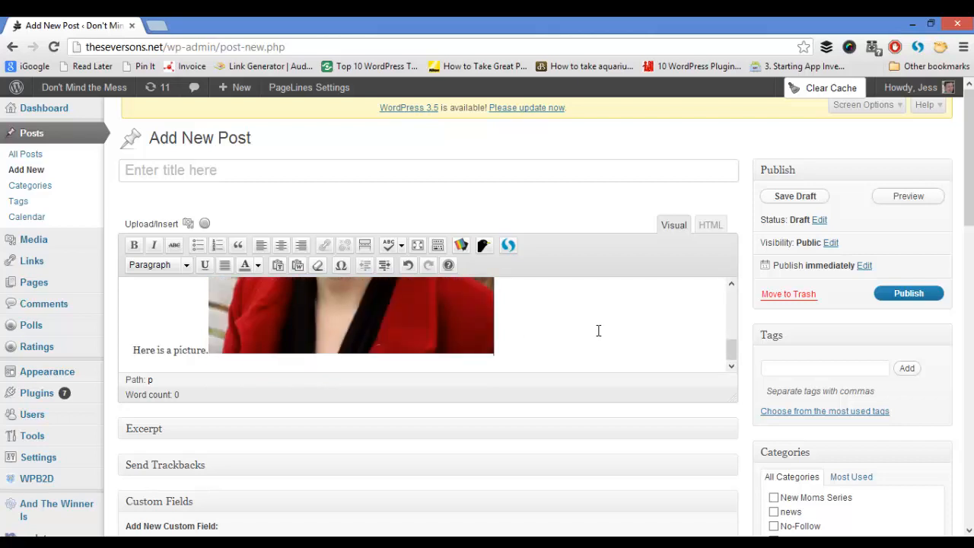
- Open the edit settings of the headshot in the post and preview it at the reduced sizes from 90% to 60%
left_click(326, 344)
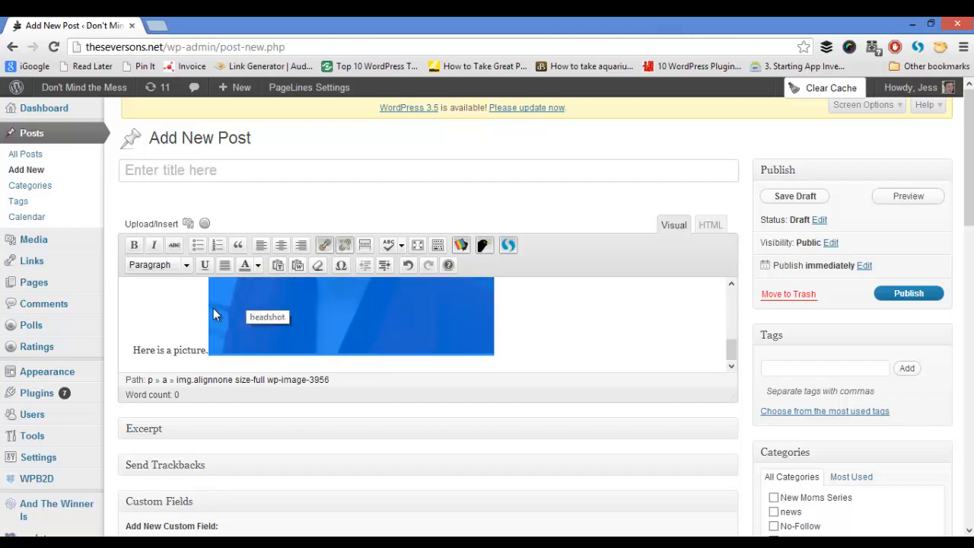
left_click(266, 304)
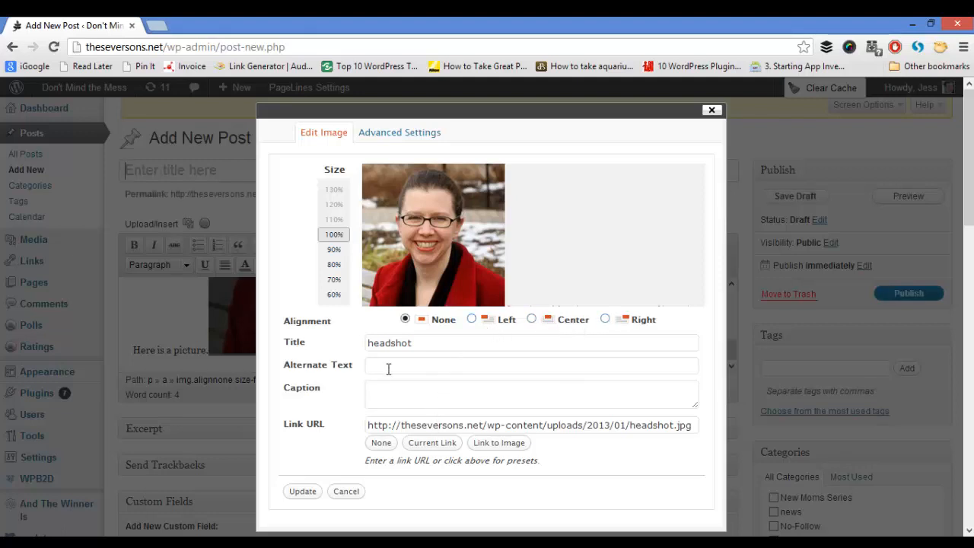
left_click(341, 267)
left_click(340, 252)
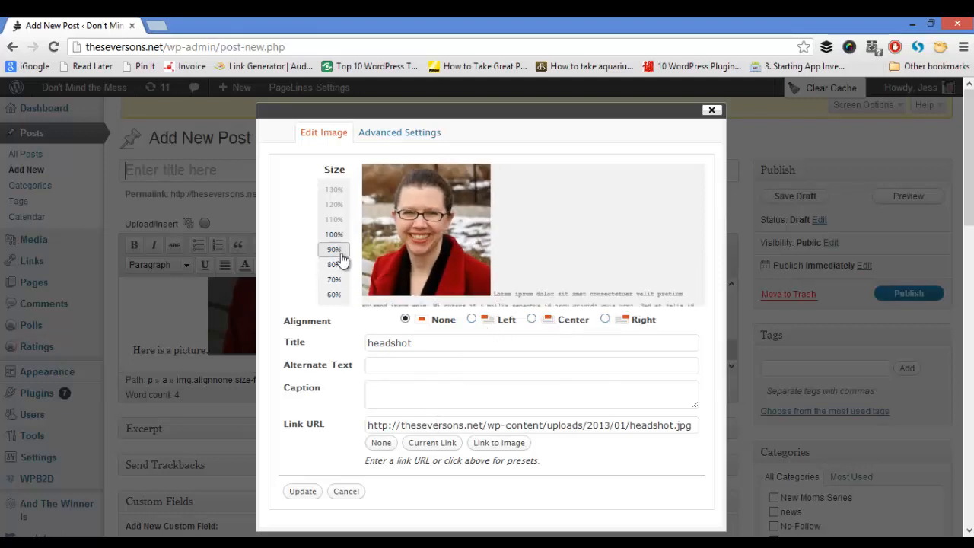
left_click(337, 280)
left_click(337, 295)
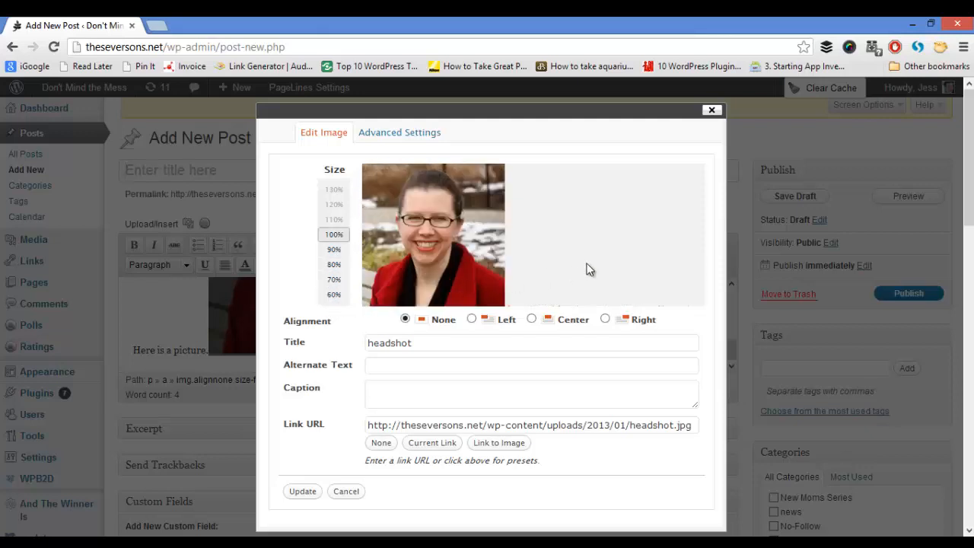
- Review the headshot's advanced image and link settings, then close them and return to the post editor
left_click(433, 136)
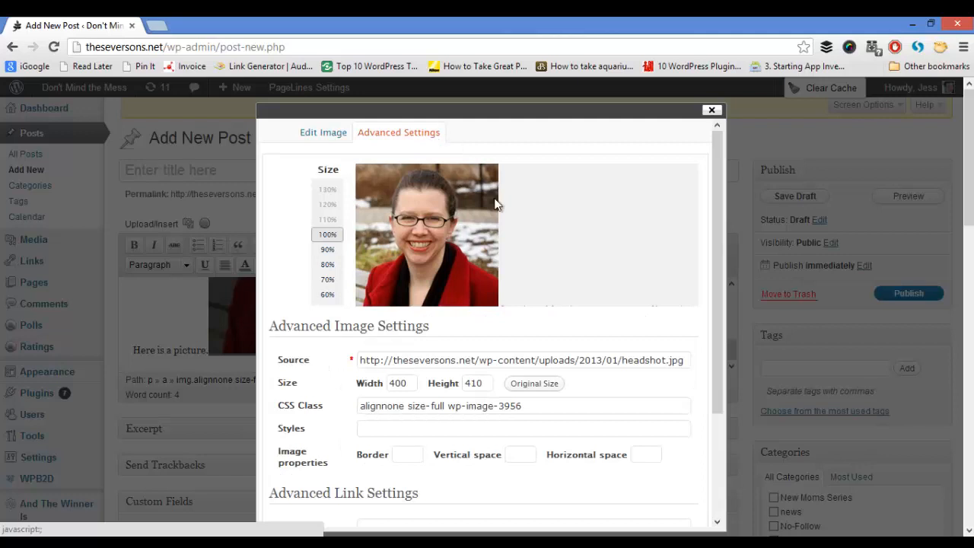
scroll(710, 318, "down", 3)
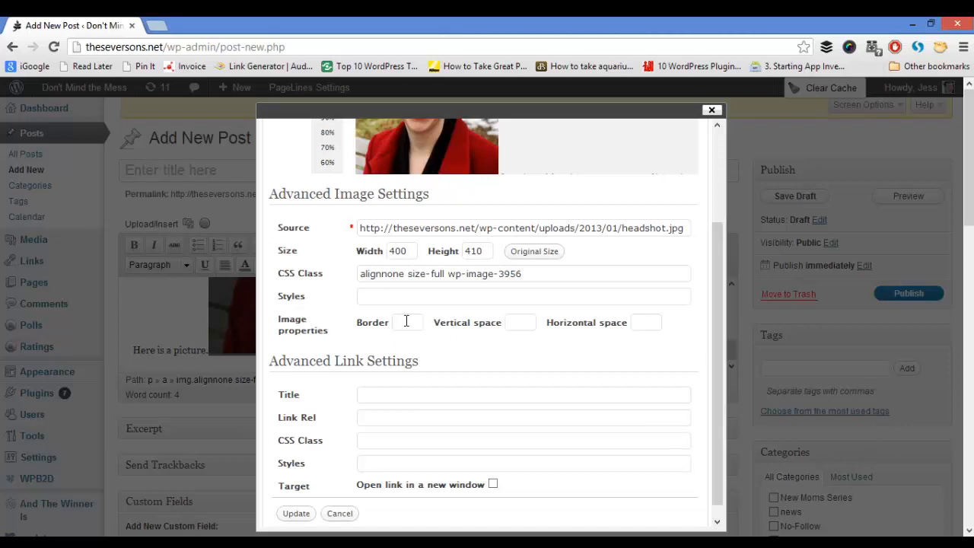
left_click(310, 511)
scroll(627, 327, "up", 3)
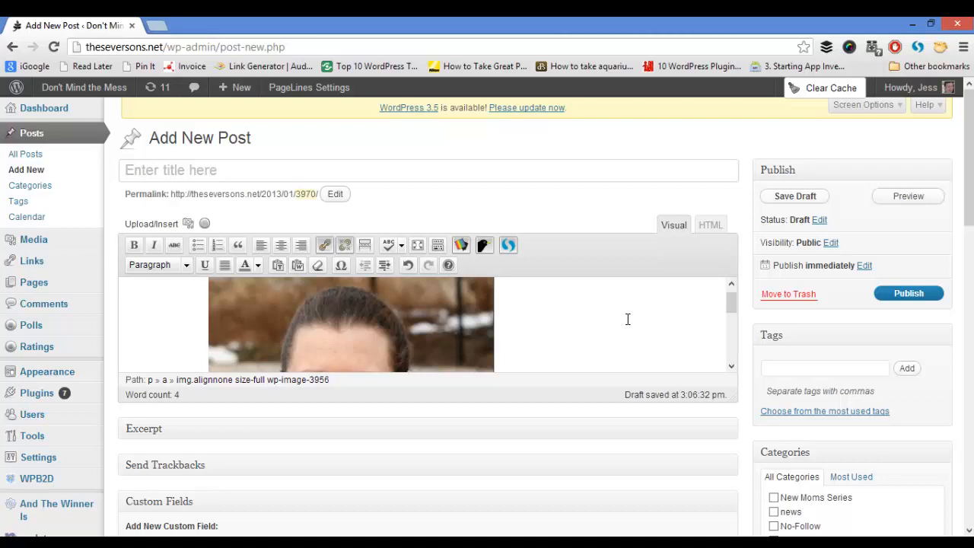
- Delete the headshot from the post and change the body text to "Here is a video."
left_click(445, 339)
left_click(248, 293)
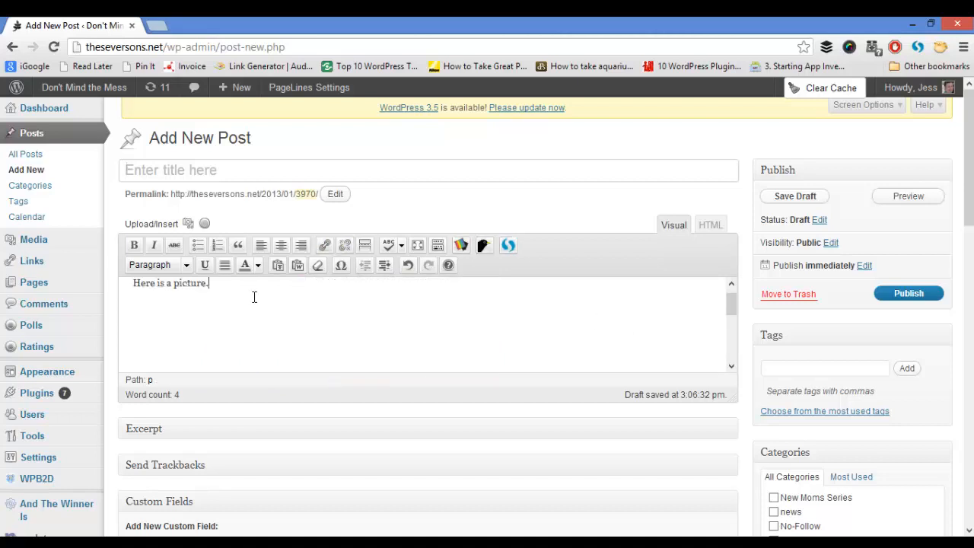
key("BackSpace")
key("BackSpace")
key("BackSpace")
key("BackSpace")
key("BackSpace")
key("BackSpace")
key("BackSpace")
key("BackSpace")
type("video.")
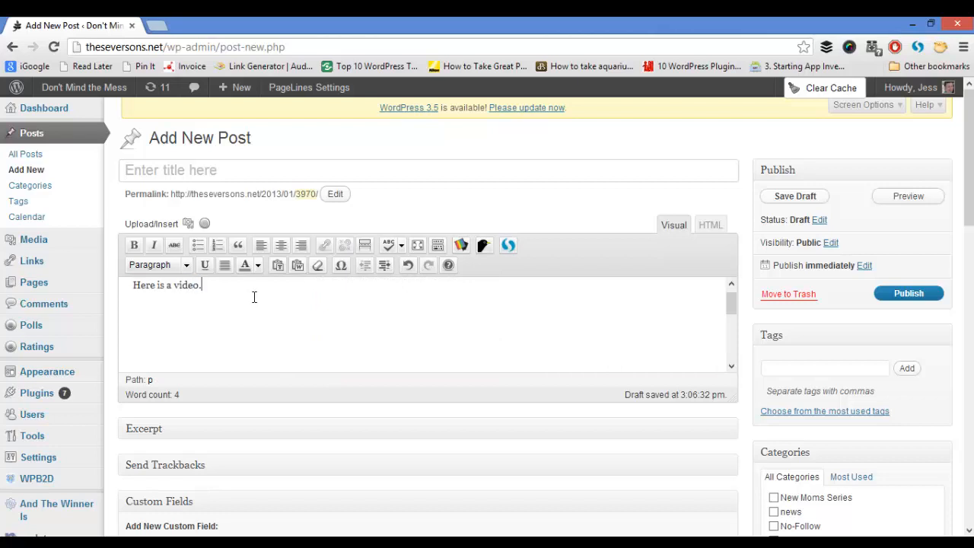
- Upload the MP4 file Wordpress1 from the Camtasia Studio folder and insert it into the post on a new line below the text
key("Return")
left_click(188, 224)
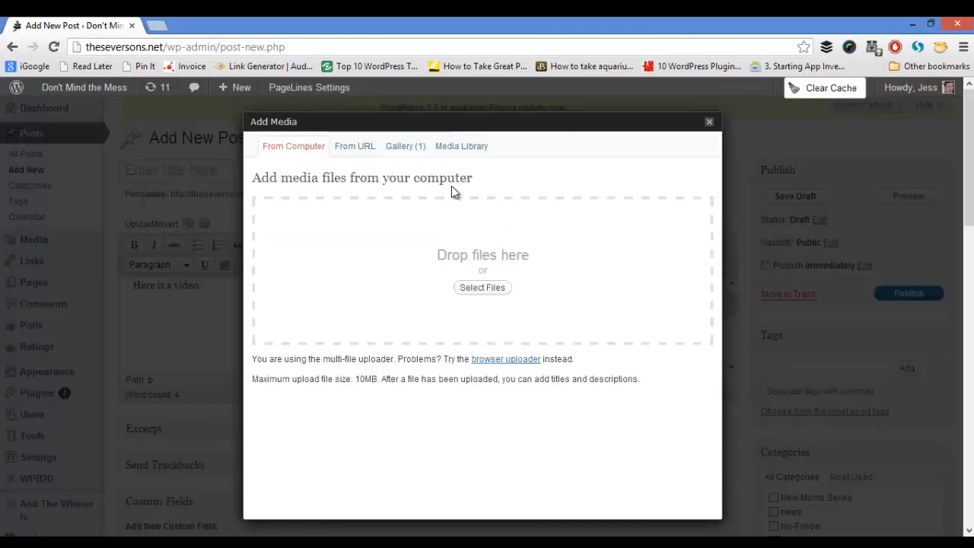
left_click(481, 287)
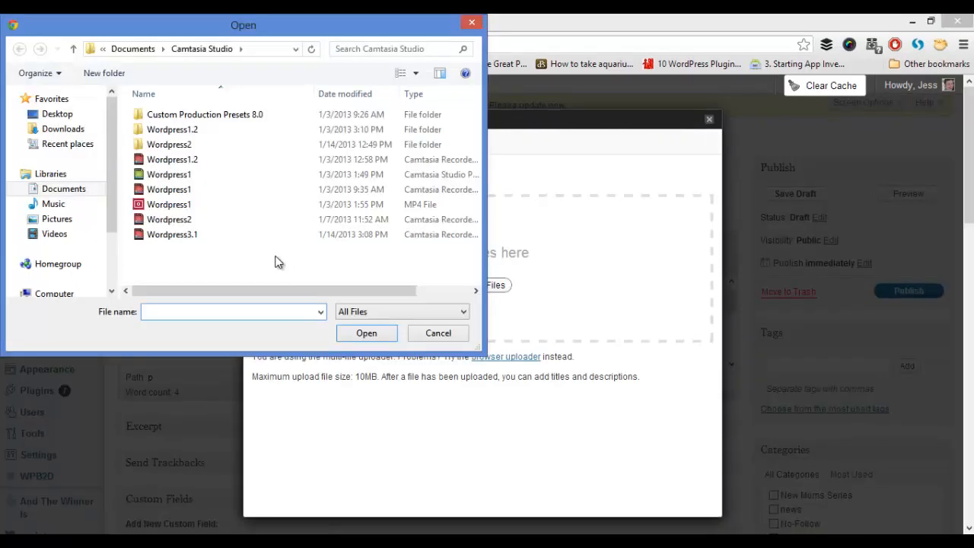
left_click(200, 204)
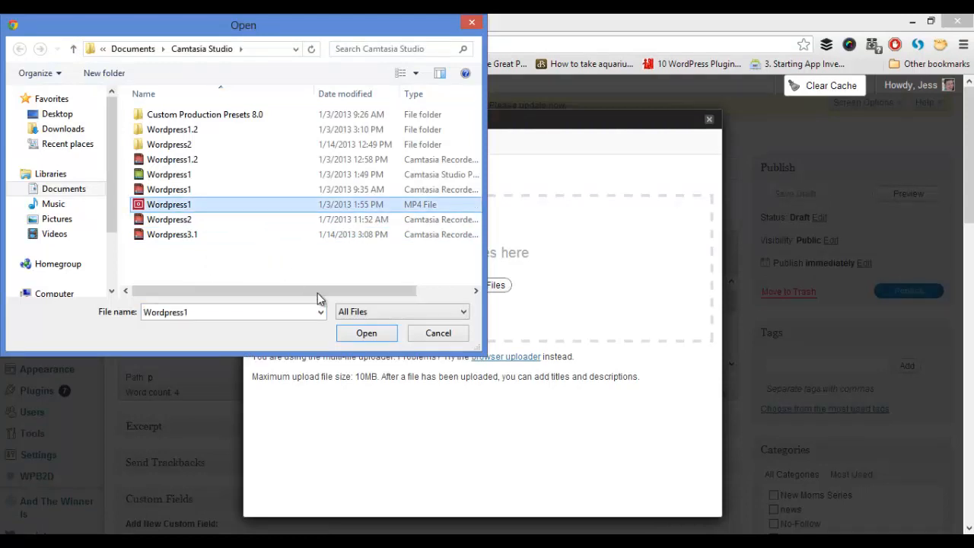
left_click(351, 333)
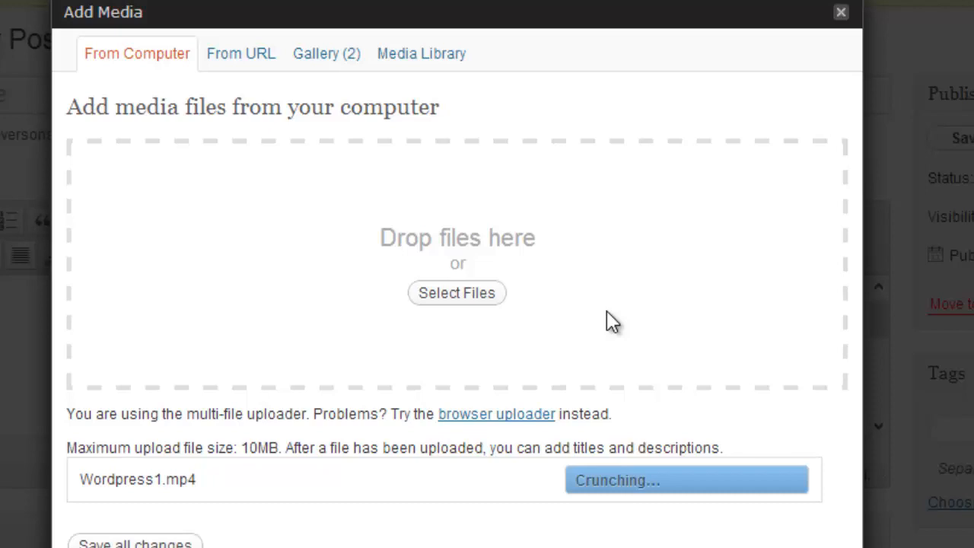
scroll(474, 241, "down", 4)
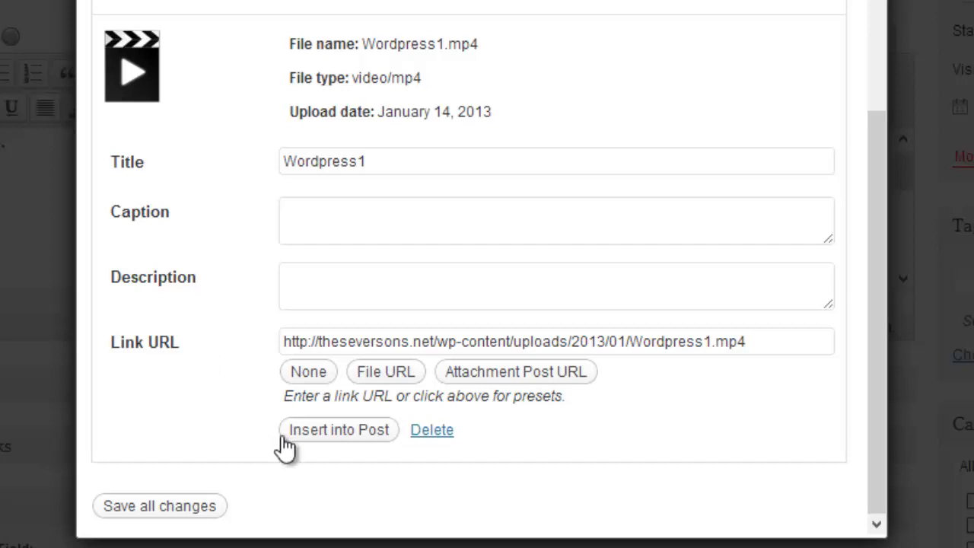
left_click(344, 434)
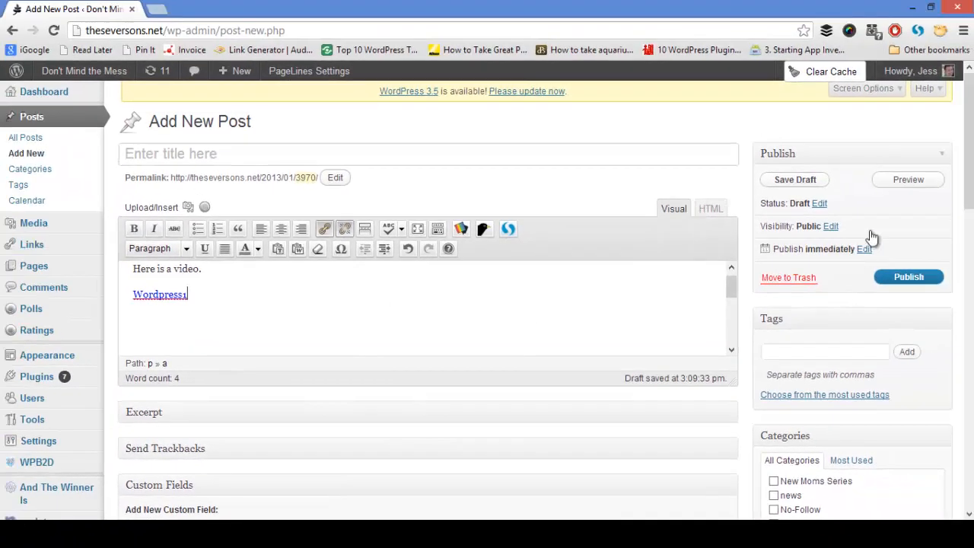
- Preview the post, check that the Wordpress1 link plays the video, pause it, and return to the post editor
left_click(892, 183)
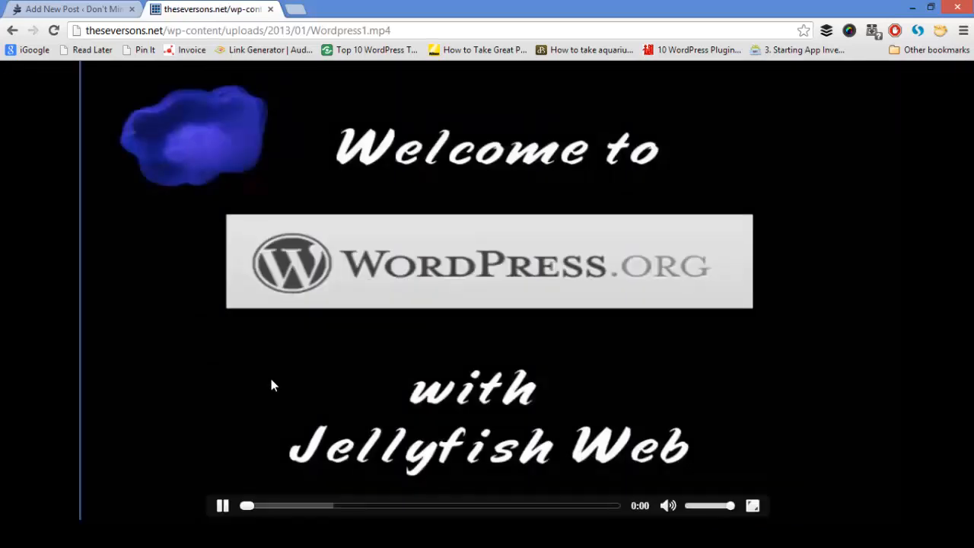
left_click(222, 505)
left_click(14, 31)
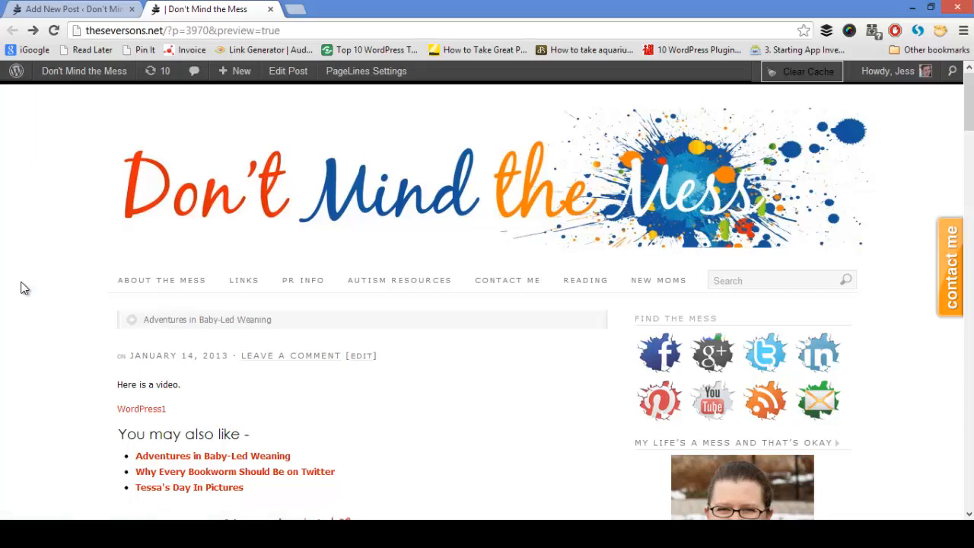
left_click(54, 9)
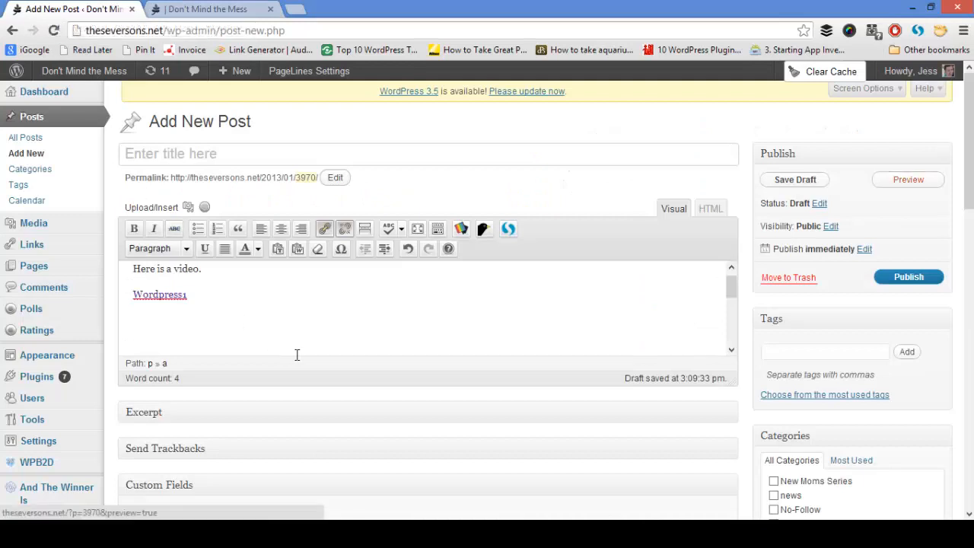